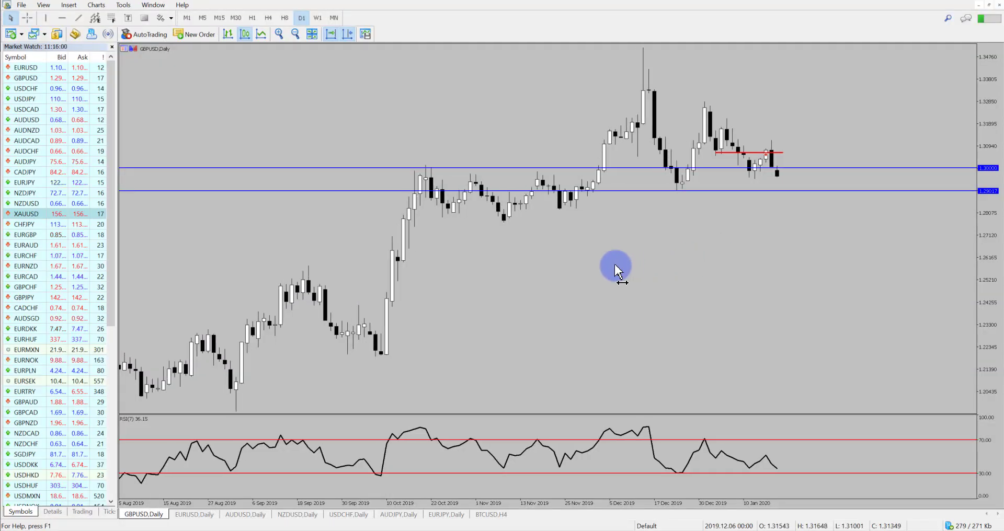
Zoom in on GBPUSD daily, read the 1.29017 line with the crosshair, then switch to H4
key(Right)
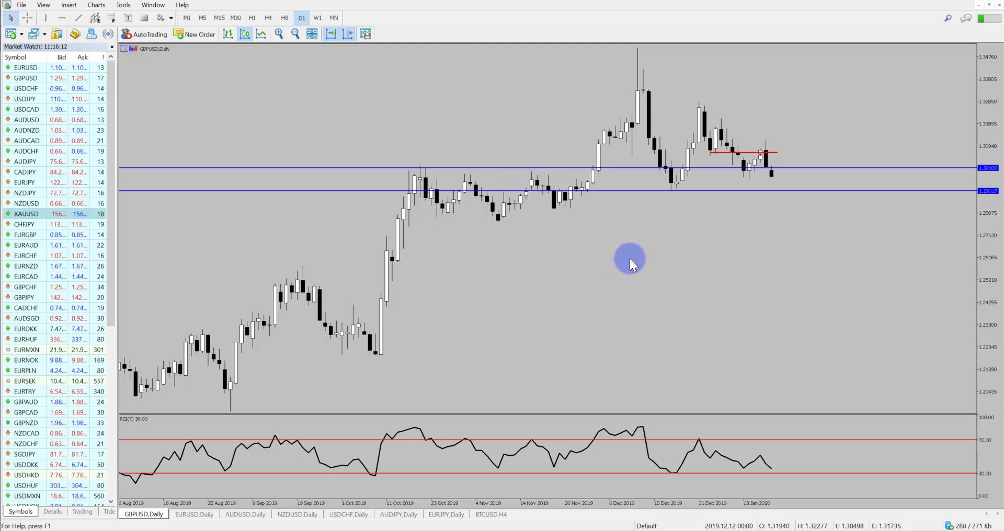
click(280, 34)
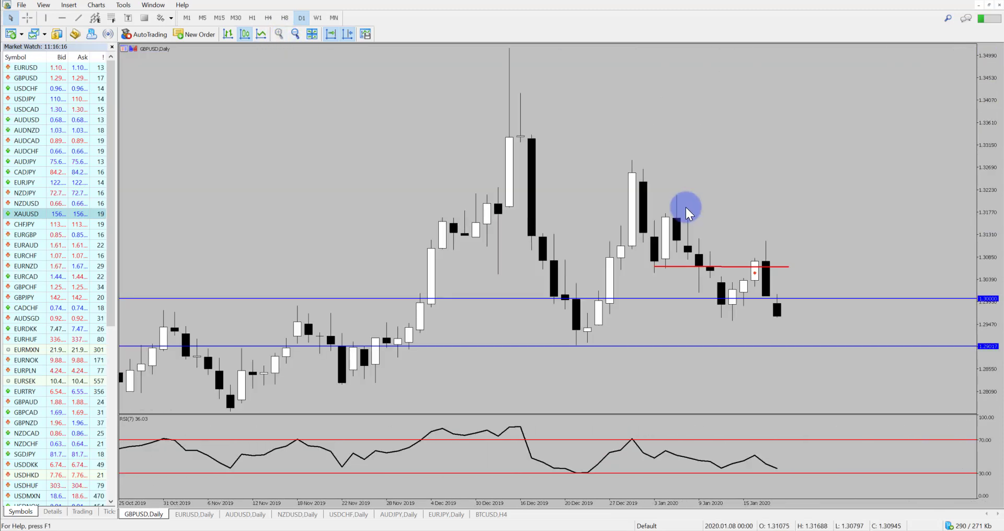
key(ctrl+f)
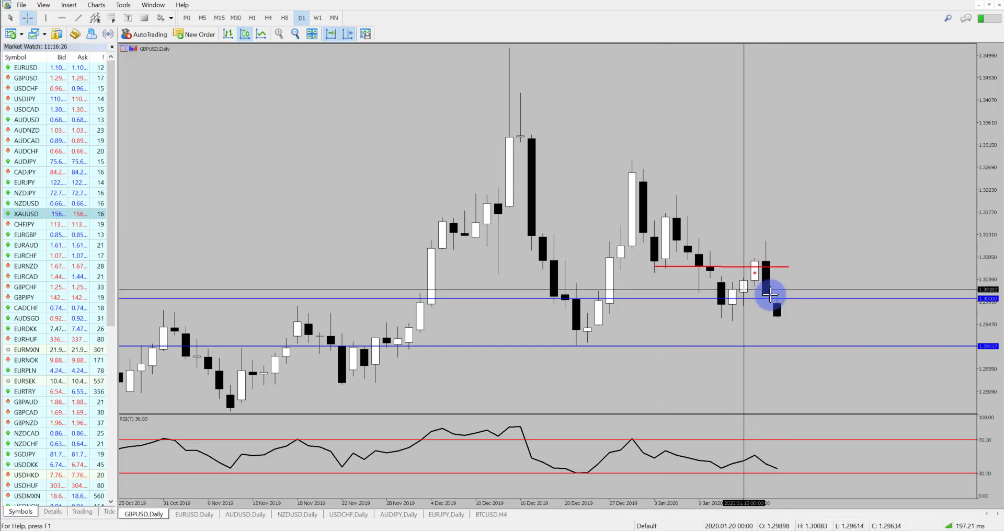
click(790, 345)
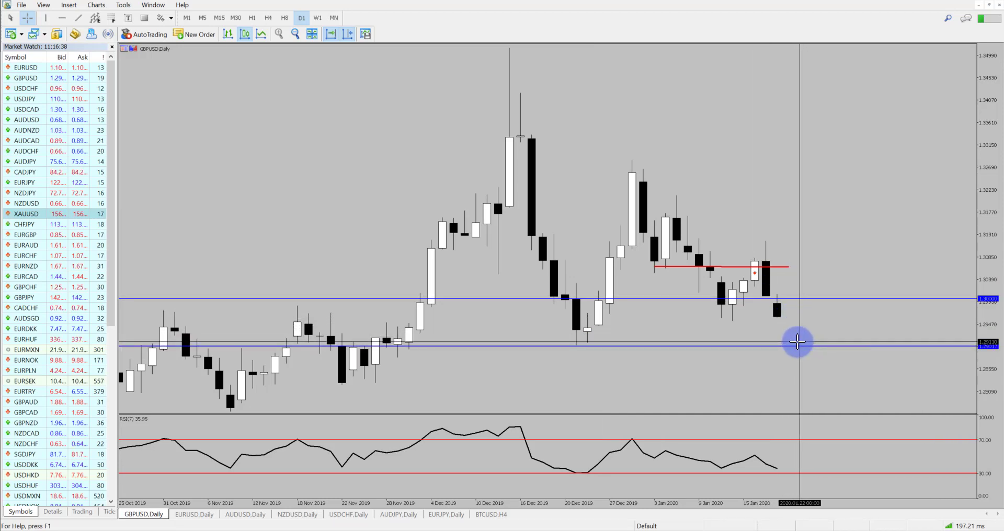
key(Escape)
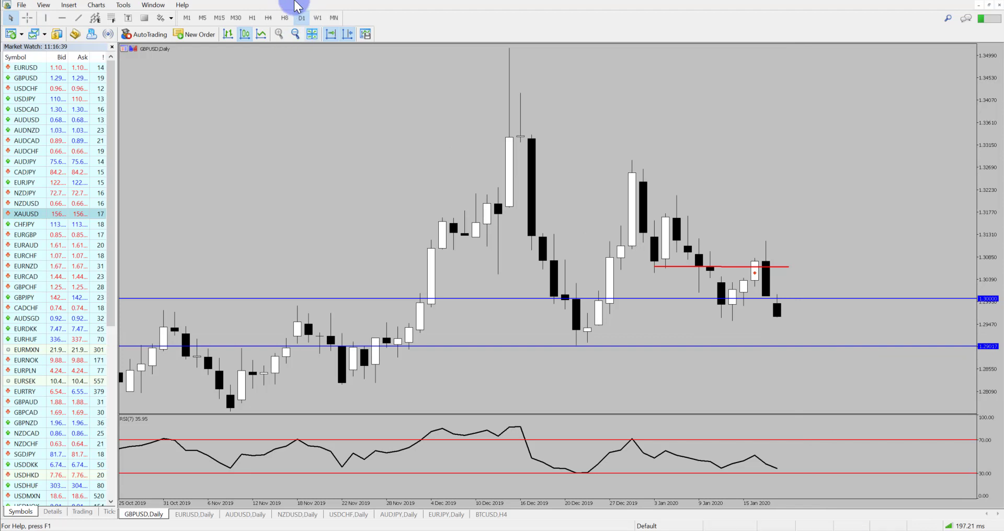
click(269, 17)
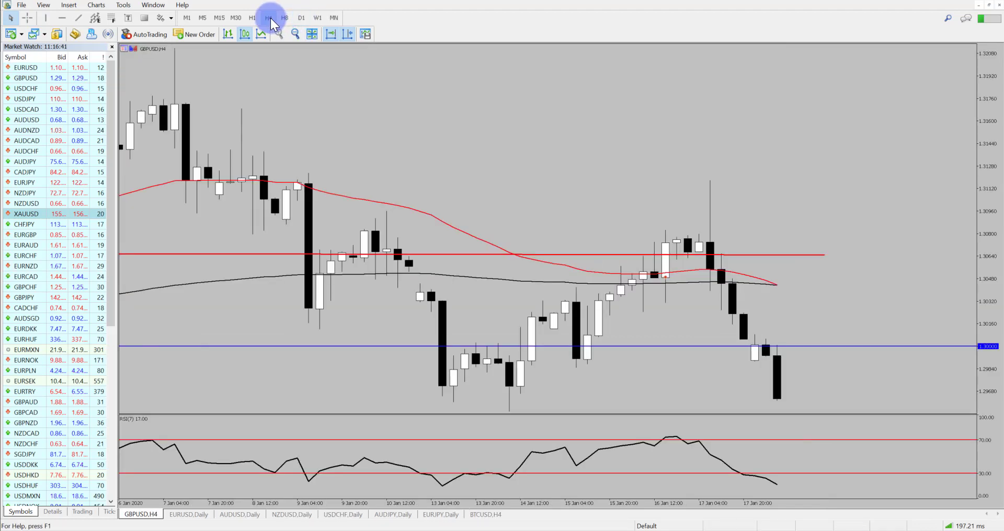
Zoom the GBPUSD chart out twice and switch it to the 1-hour timeframe
click(299, 34)
click(792, 280)
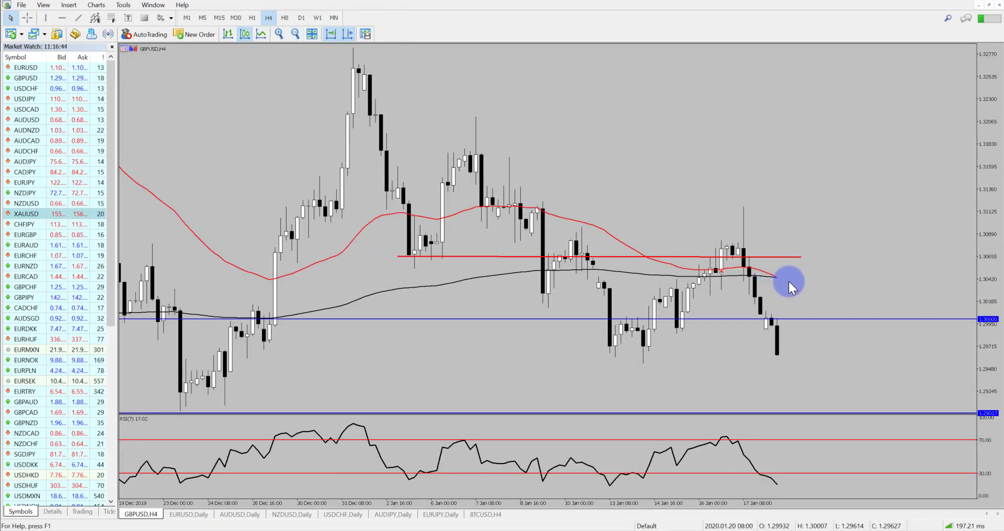
click(252, 18)
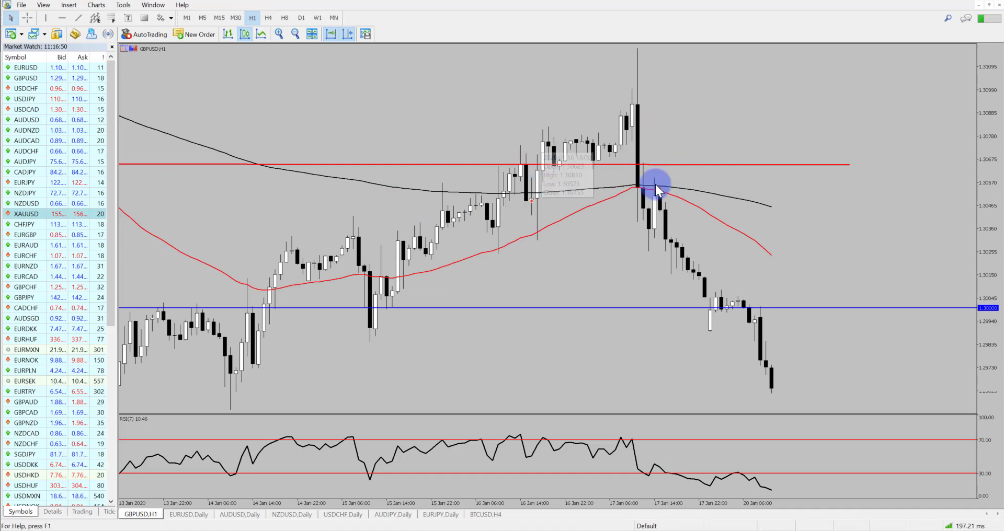
Switch to M30, zoom out twice, and pan back to early January with a wider price range
click(236, 18)
click(296, 34)
click(296, 34)
drag(629, 206, 936, 202)
drag(999, 207, 995, 257)
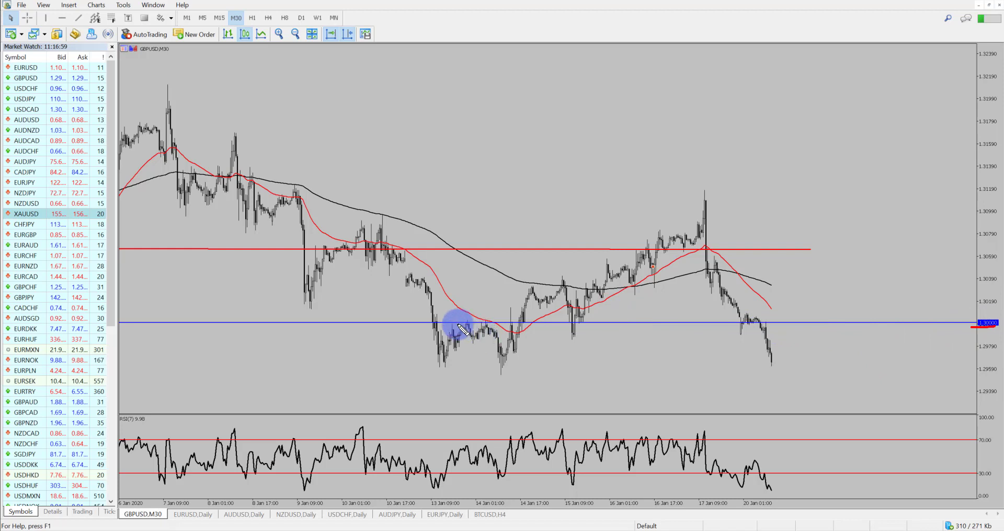
Sketch a red projected price path into the 1.30 level, then bring up the EURUSD daily chart
mouse_move(434, 355)
mouse_down()
mouse_move(465, 328)
mouse_move(510, 360)
mouse_move(553, 287)
mouse_move(576, 324)
mouse_move(665, 244)
mouse_up()
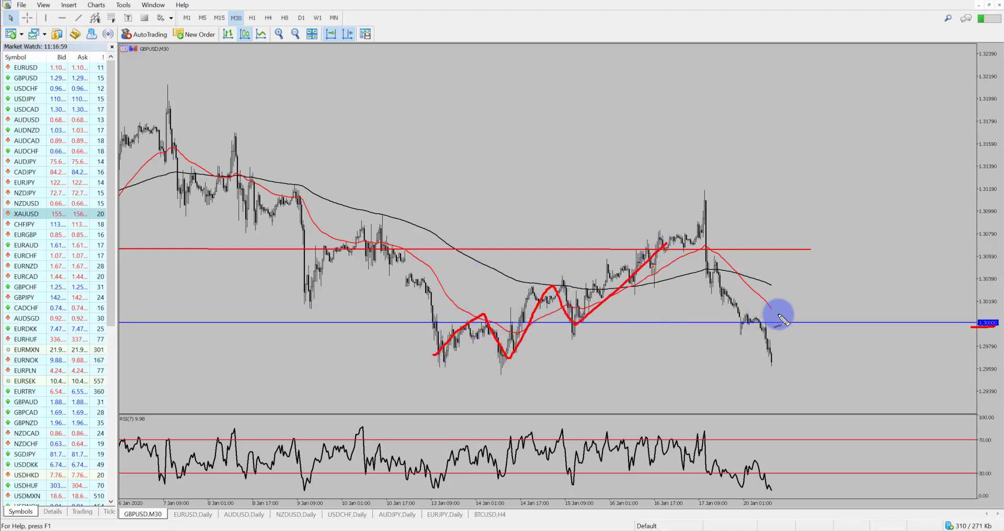
mouse_move(725, 299)
mouse_down()
mouse_move(763, 336)
mouse_move(770, 360)
mouse_move(803, 325)
mouse_move(795, 324)
mouse_move(814, 338)
mouse_up()
mouse_move(760, 276)
mouse_down()
mouse_move(836, 323)
mouse_move(833, 383)
mouse_move(851, 370)
mouse_up()
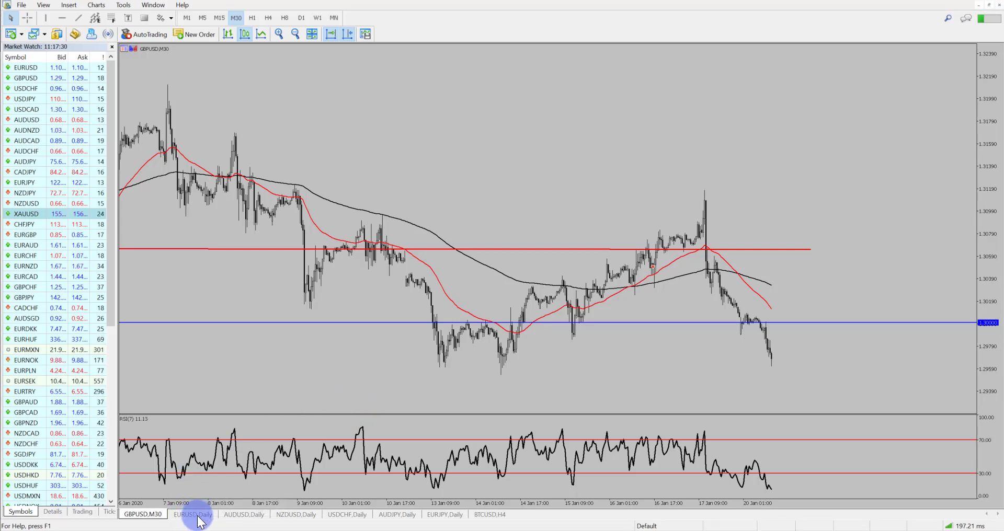
click(195, 514)
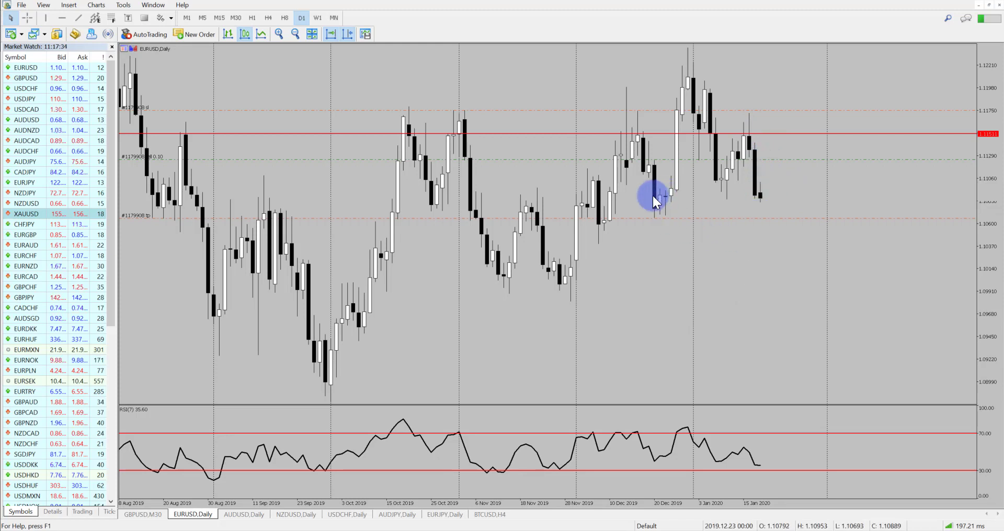
Step EURUSD through H4 and D1 down to the 30-minute timeframe
scroll(638, 252, up, 1)
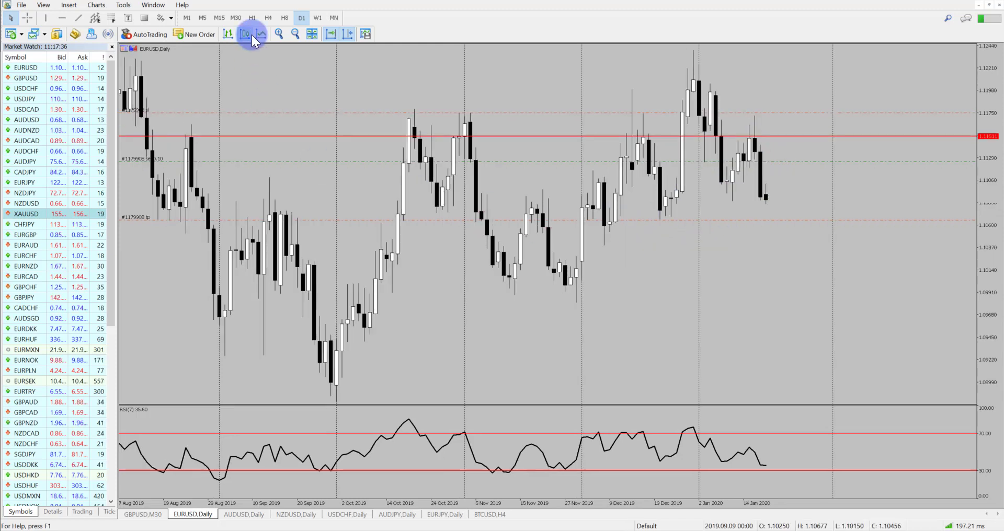
click(268, 17)
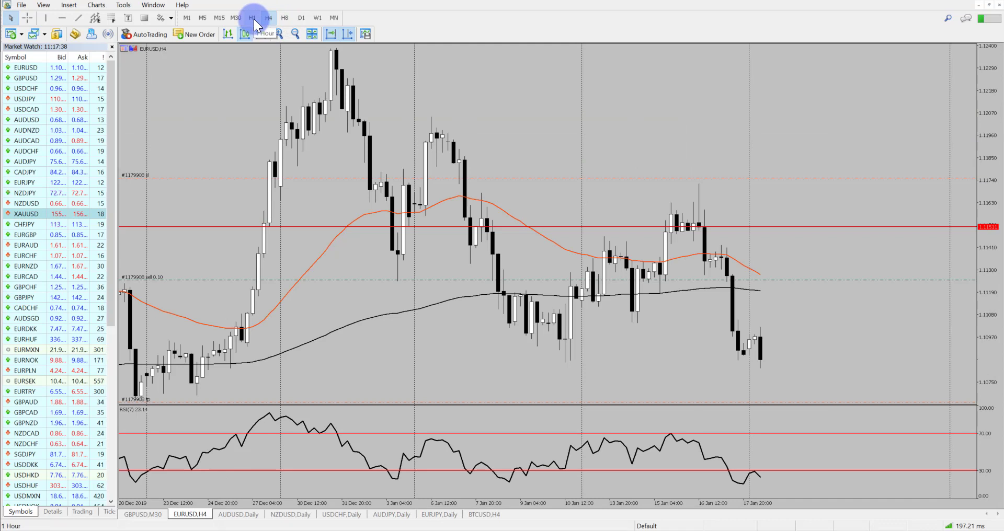
click(301, 17)
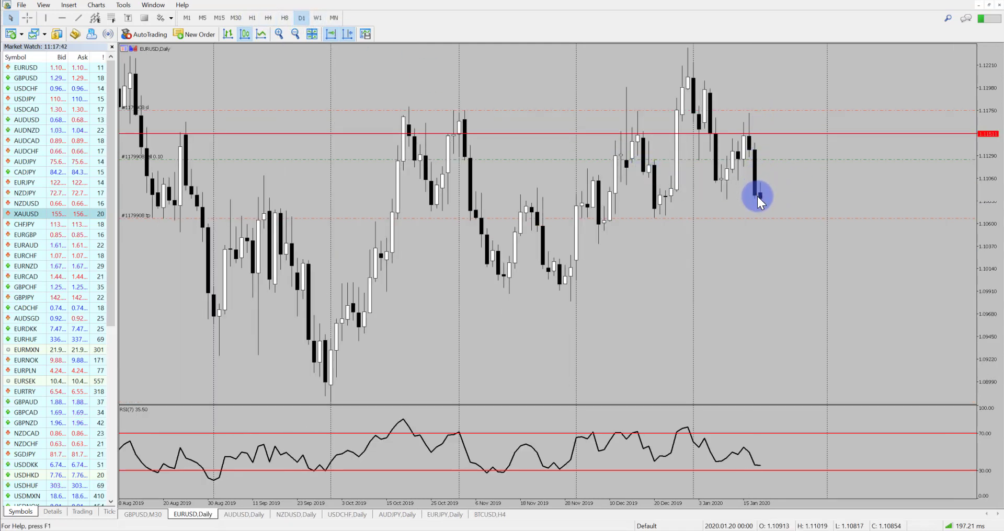
click(238, 17)
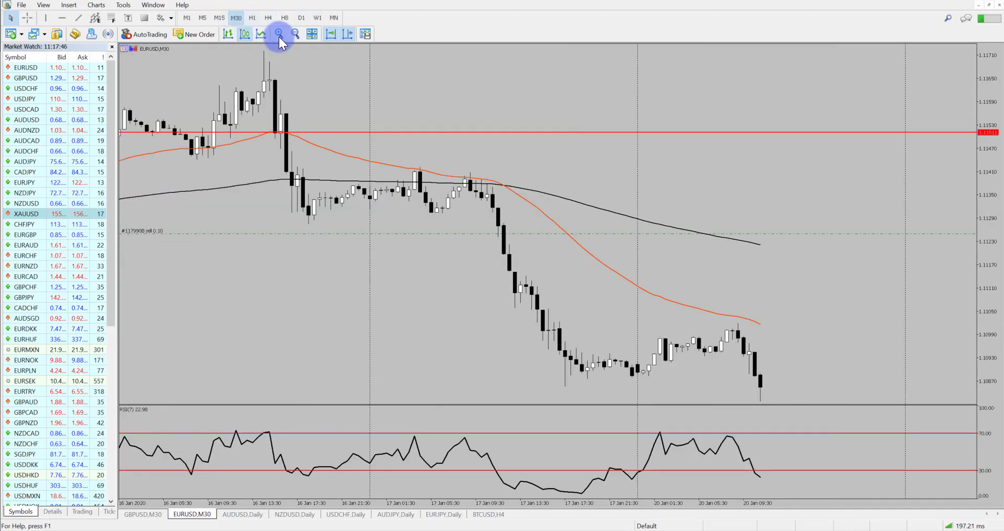
Zoom out twice, widen the price range, and pan back to candles from 6 January
click(292, 33)
click(291, 33)
drag(999, 211, 993, 473)
drag(419, 298, 829, 311)
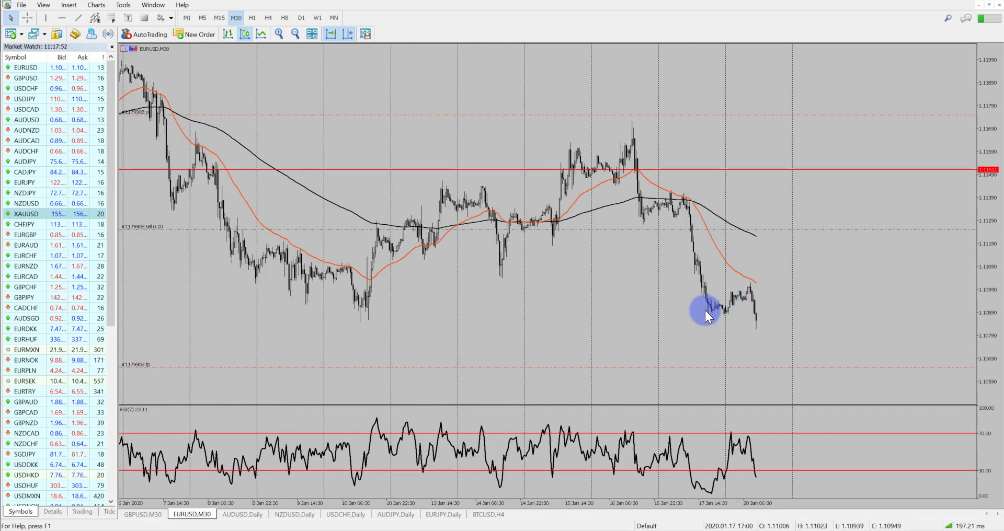
Read EURUSD prices with the crosshair, then bring up the AUDUSD daily chart
middle_click(757, 282)
mouse_move(758, 283)
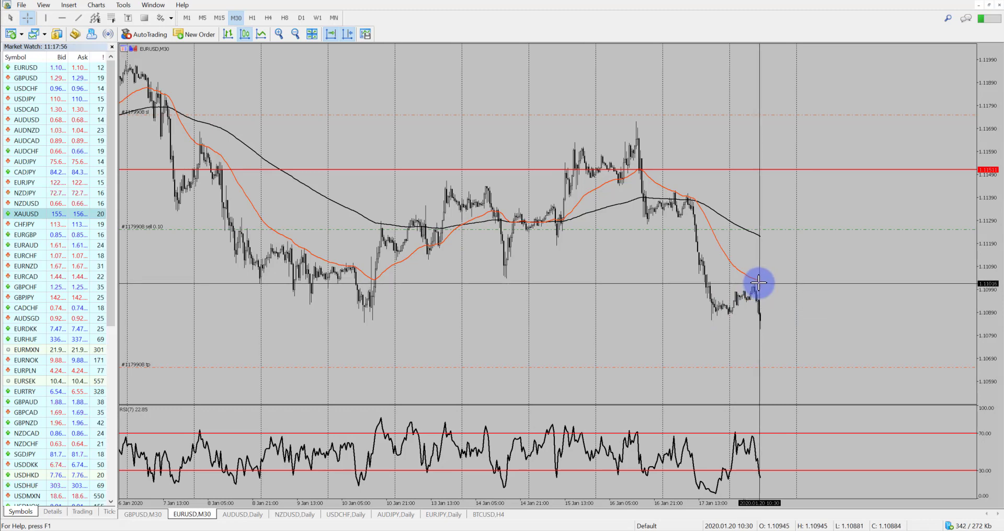
middle_click(759, 311)
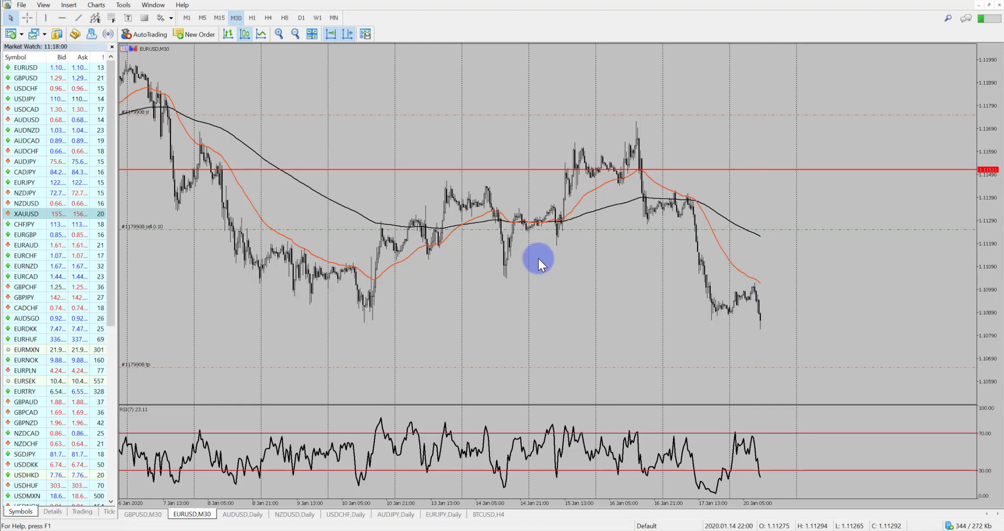
middle_click(640, 271)
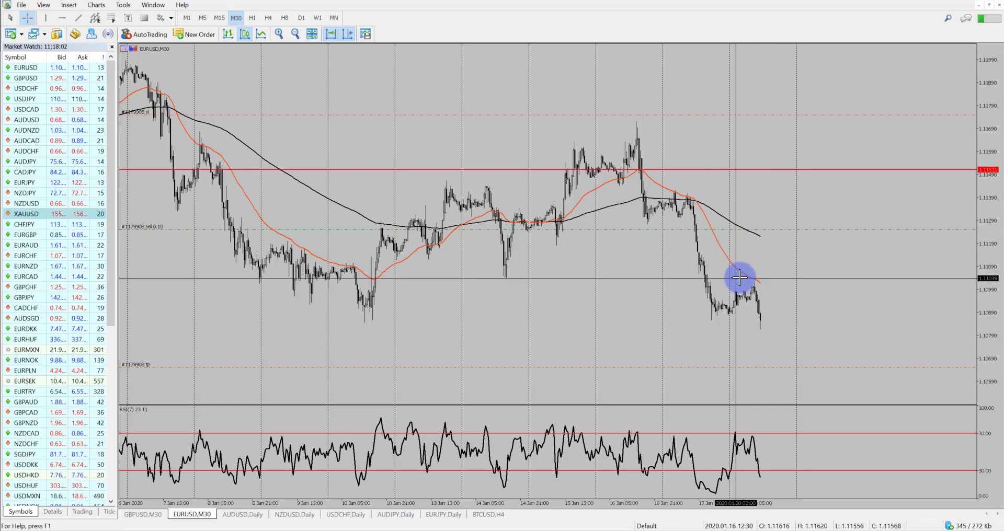
click(805, 327)
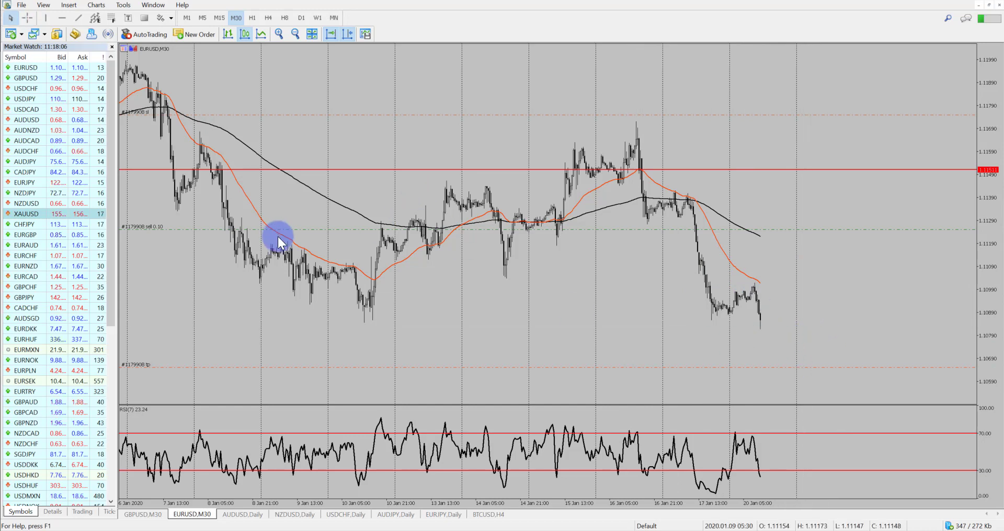
click(237, 515)
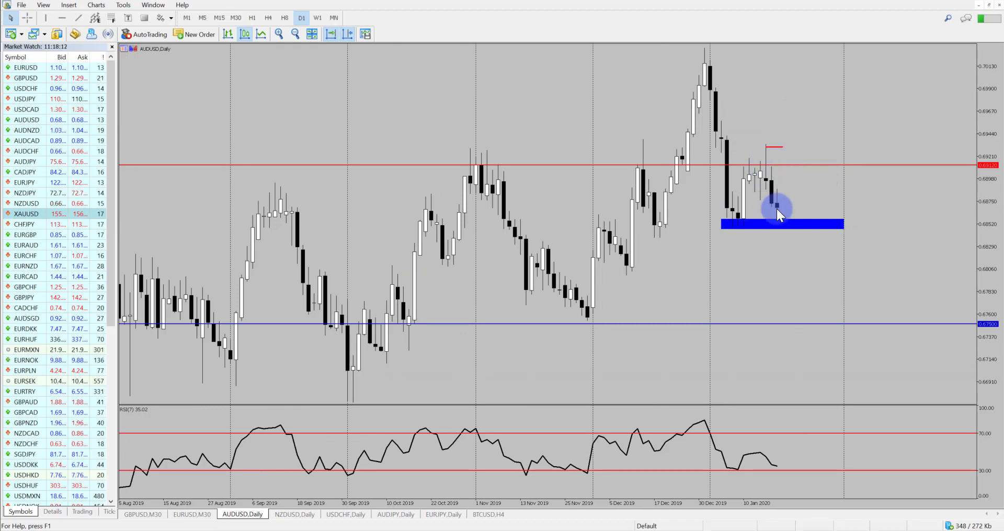
Review AUDUSD on W1, D1, H8, H4 and H1, widening the price range to show the blue band
click(318, 17)
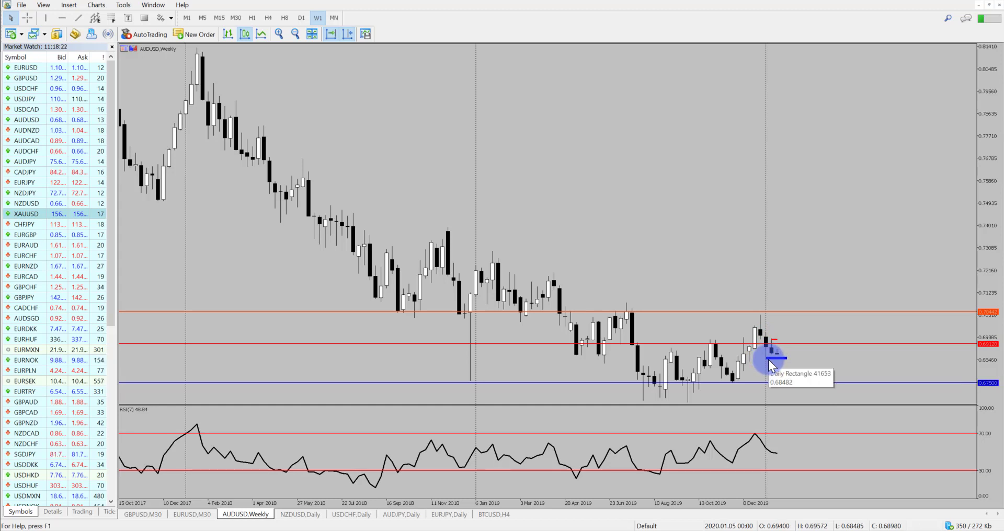
click(302, 18)
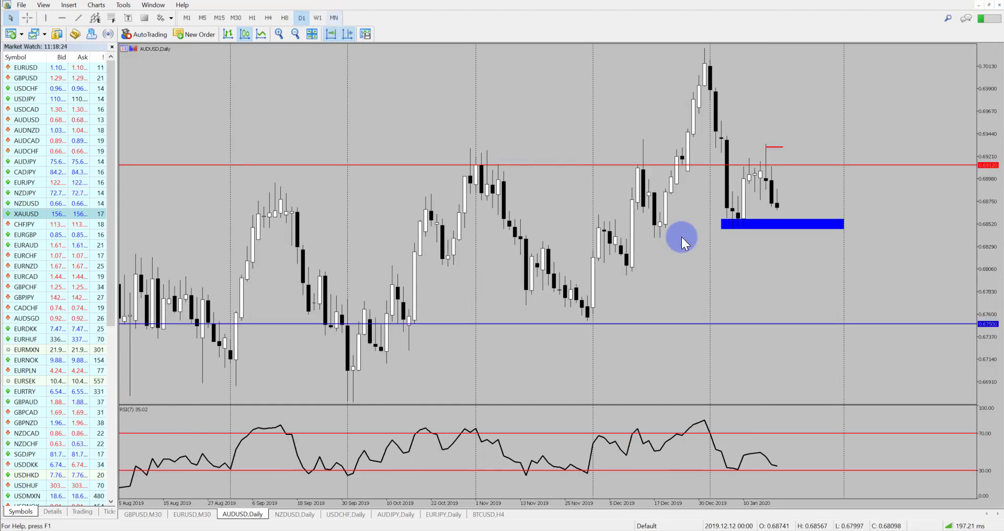
click(285, 17)
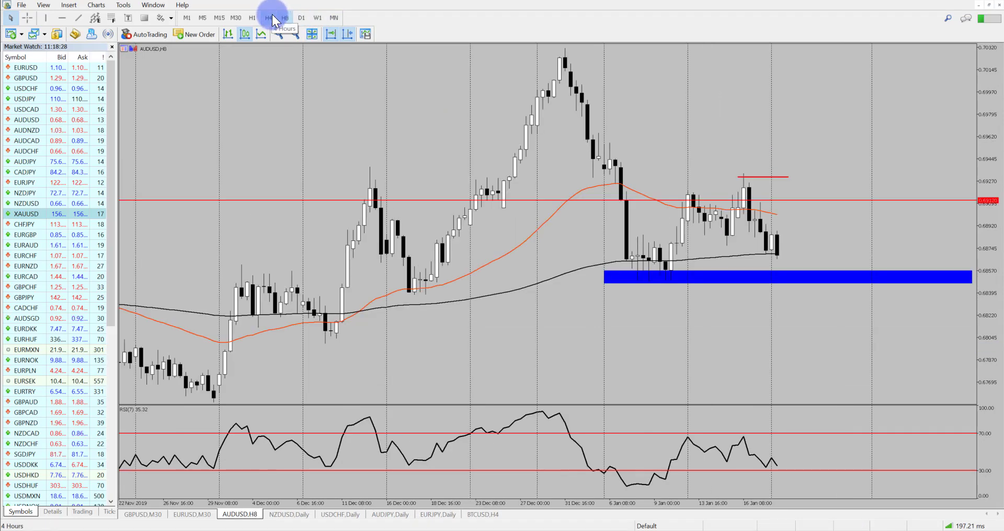
click(272, 14)
click(247, 17)
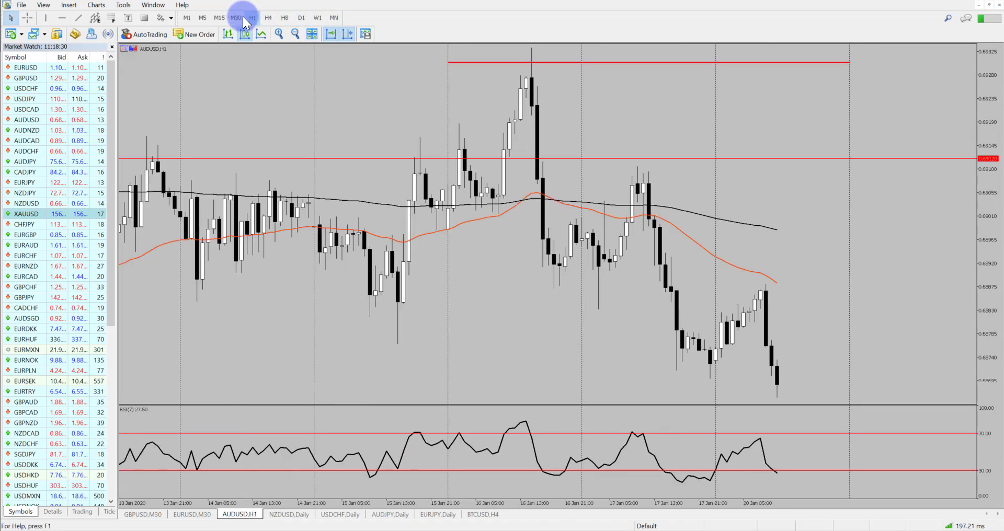
drag(989, 121, 988, 150)
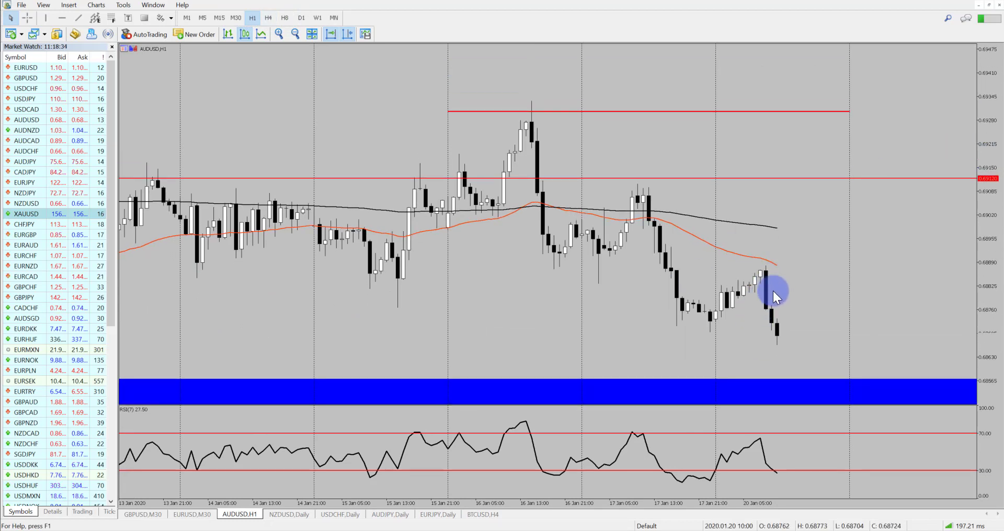
Switch to M30, zoom out, and pan to early January with the blue band in range
click(236, 17)
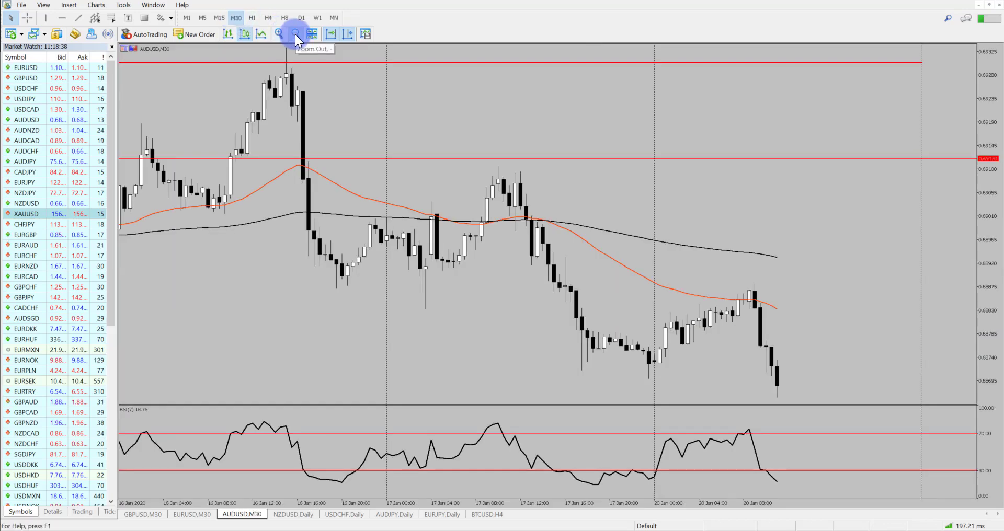
click(295, 34)
click(295, 33)
drag(788, 213, 942, 238)
drag(995, 222, 746, 306)
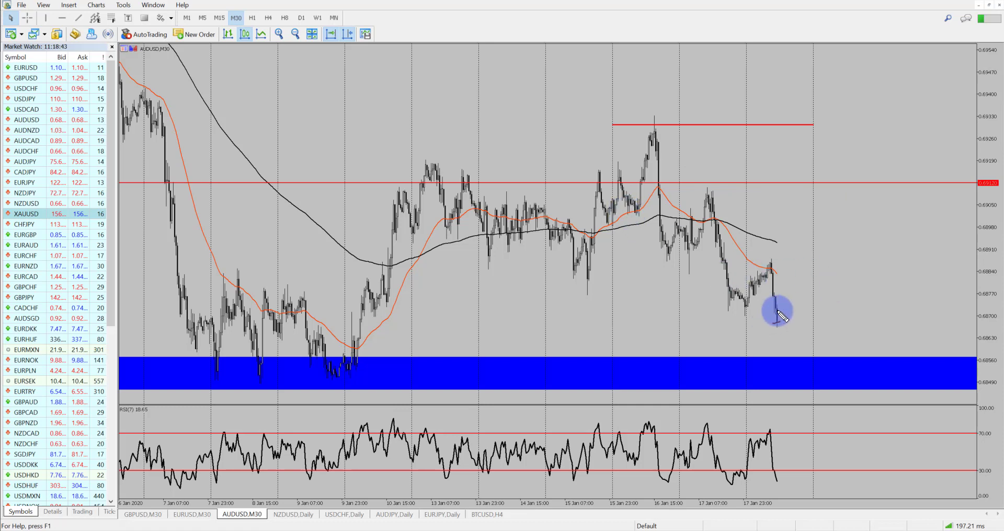
drag(782, 325, 811, 274)
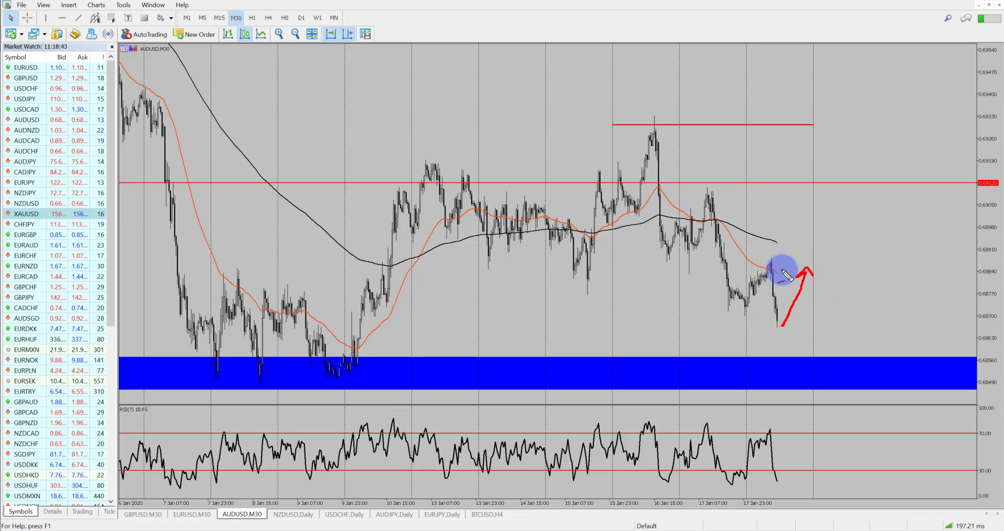
drag(661, 261, 848, 260)
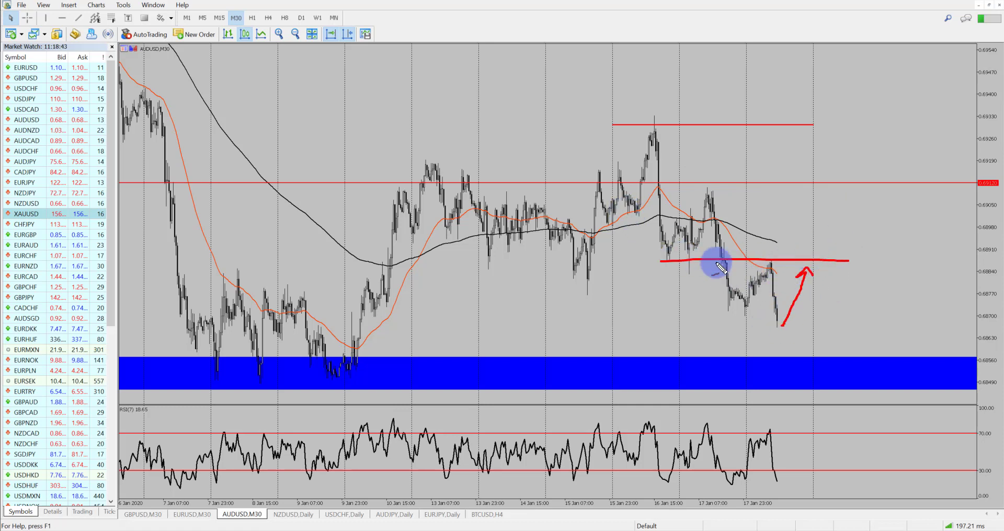
drag(777, 236, 856, 279)
drag(769, 271, 867, 287)
mouse_move(809, 259)
mouse_down()
mouse_move(840, 350)
mouse_move(848, 341)
mouse_up()
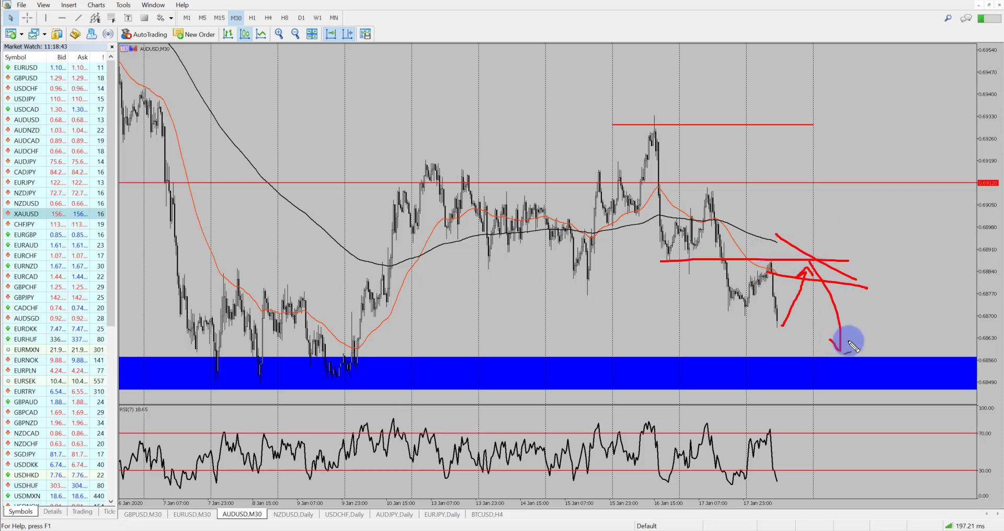
mouse_move(353, 354)
mouse_down()
mouse_move(325, 374)
mouse_move(353, 383)
mouse_up()
mouse_move(243, 357)
mouse_down()
mouse_move(268, 383)
mouse_move(240, 378)
mouse_up()
mouse_move(187, 358)
mouse_down()
mouse_move(220, 377)
mouse_move(236, 357)
mouse_up()
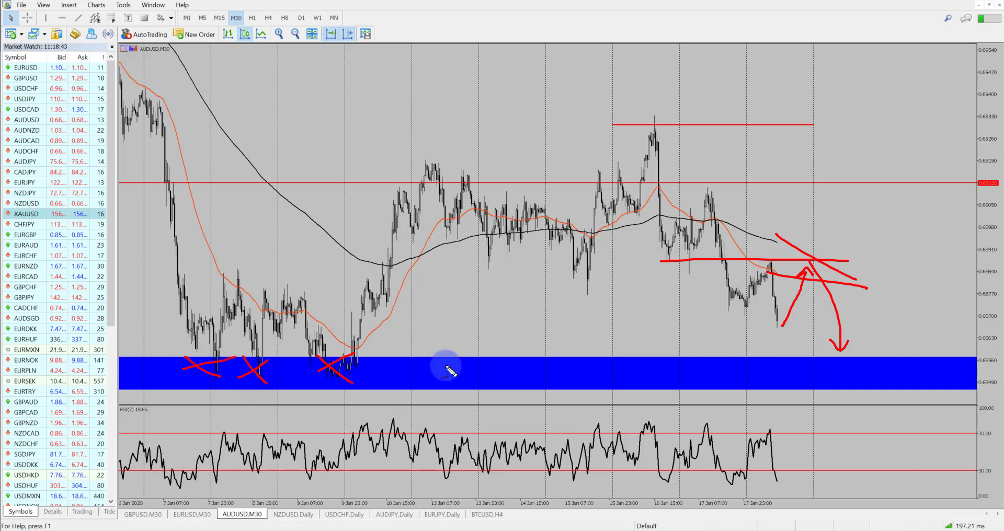
mouse_move(344, 360)
mouse_down()
mouse_move(410, 204)
mouse_move(434, 232)
mouse_up()
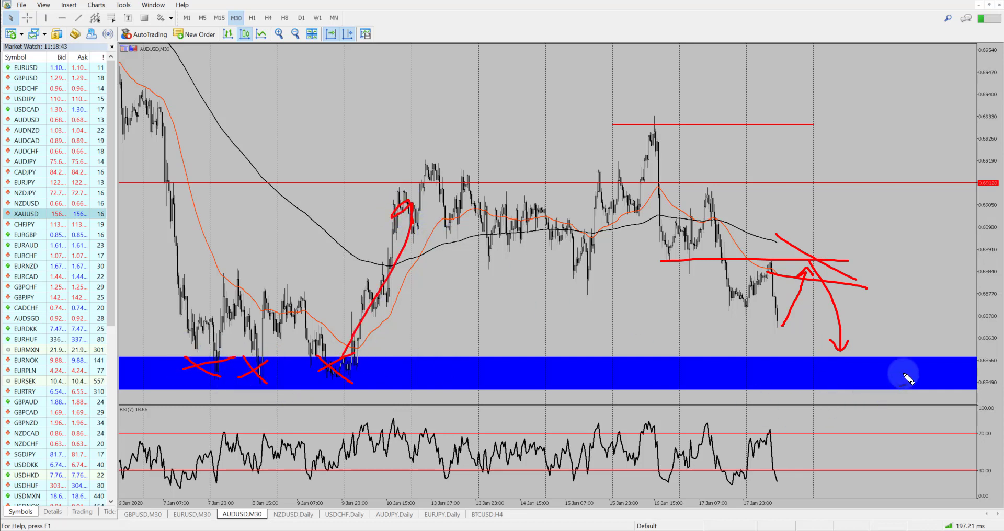
mouse_move(787, 356)
mouse_down()
mouse_move(823, 393)
mouse_move(752, 392)
mouse_up()
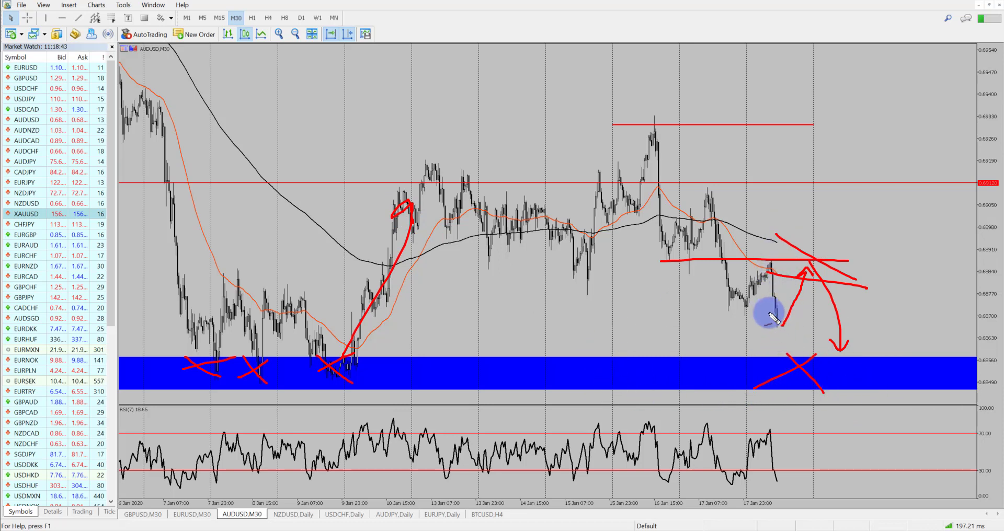
drag(769, 317, 793, 372)
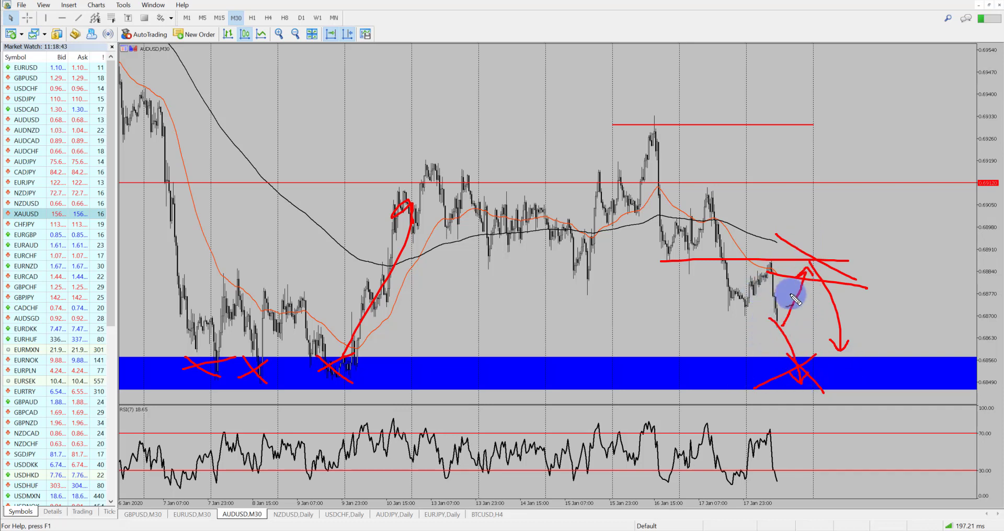
mouse_move(805, 381)
mouse_down()
mouse_move(869, 201)
mouse_move(869, 175)
mouse_move(894, 182)
mouse_up()
drag(407, 212, 423, 214)
mouse_move(815, 364)
mouse_down()
mouse_move(844, 426)
mouse_move(882, 401)
mouse_move(945, 478)
mouse_up()
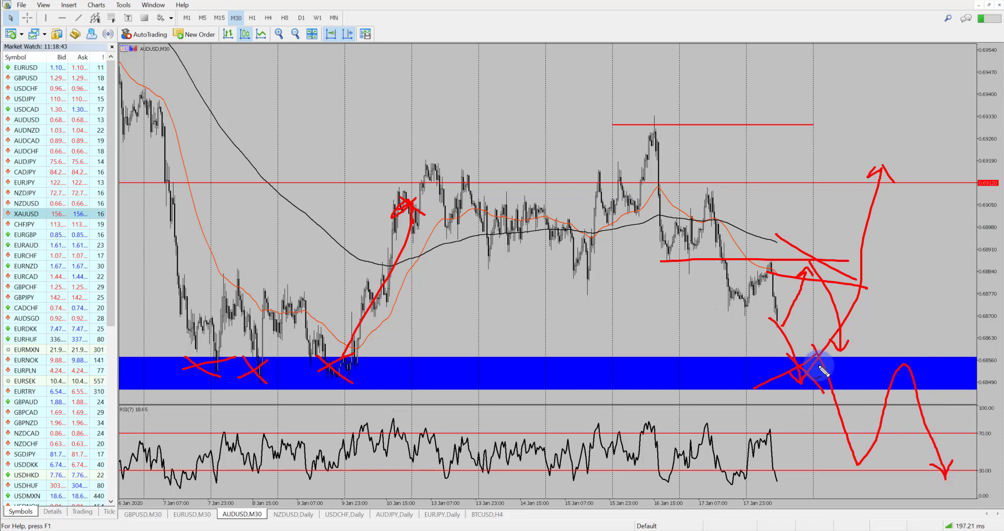
drag(771, 346, 715, 388)
drag(730, 346, 754, 389)
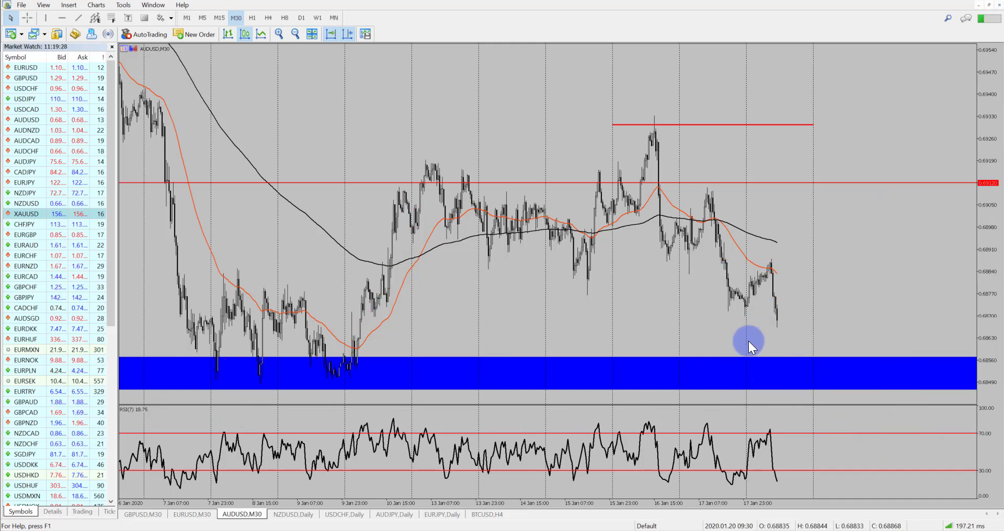
Return AUDUSD to daily, zoom in, jump to the latest bars, then show the EURJPY daily chart
click(301, 21)
click(282, 33)
scroll(703, 243, up, 10)
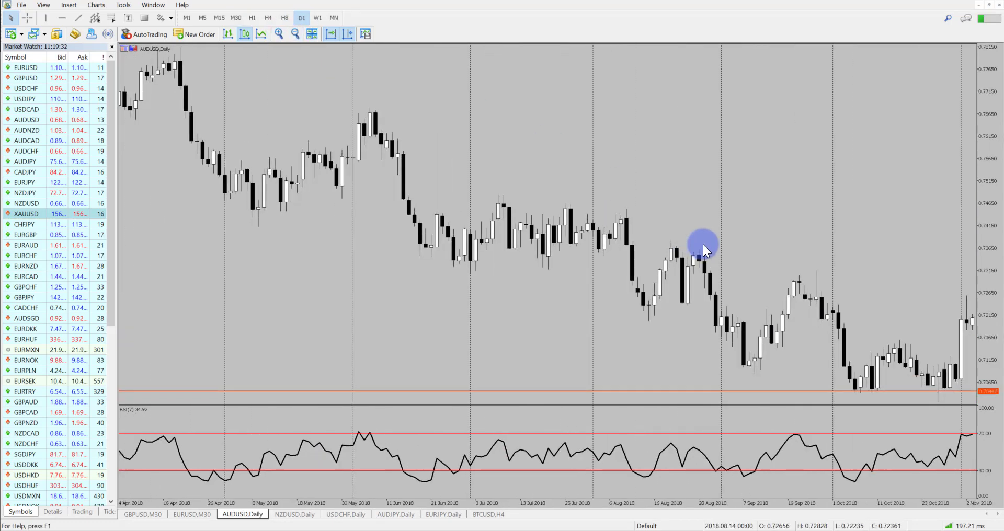
scroll(701, 280, down, 10)
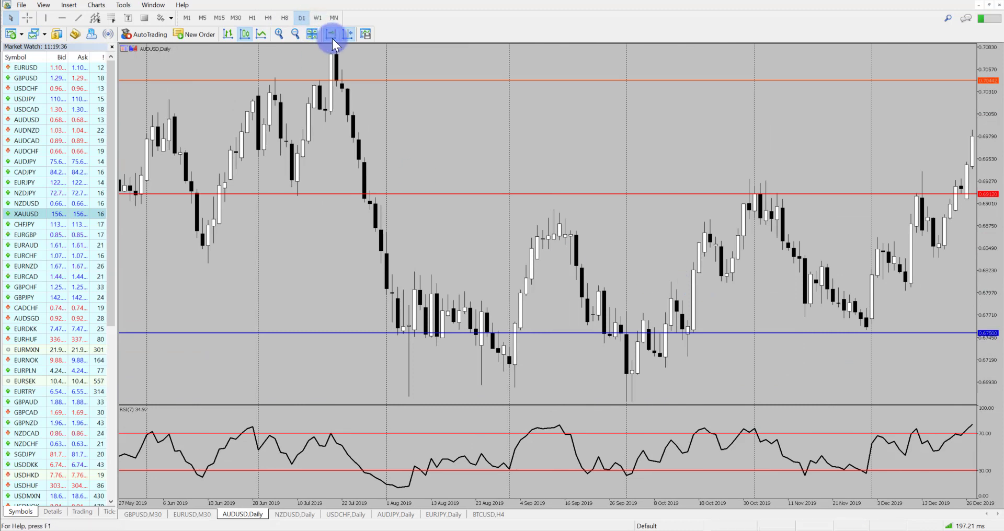
click(347, 34)
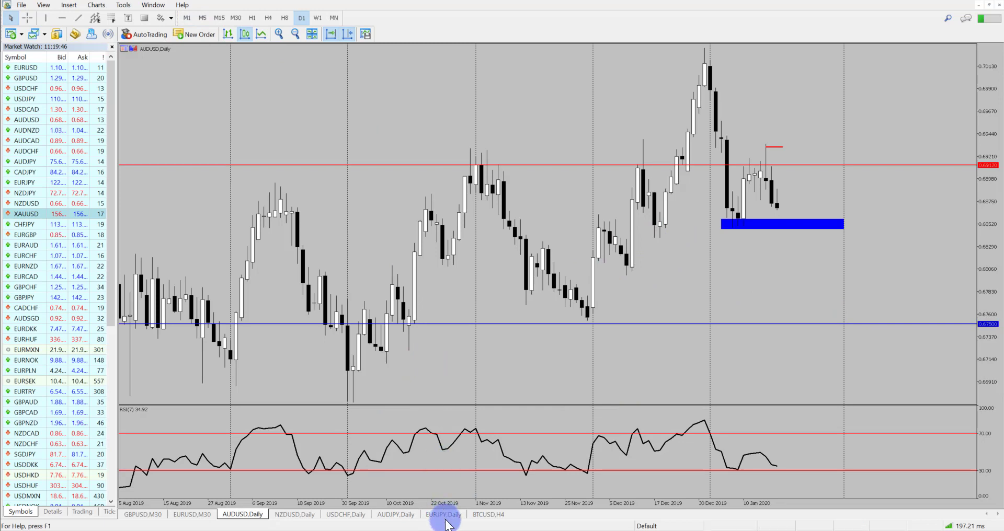
click(439, 514)
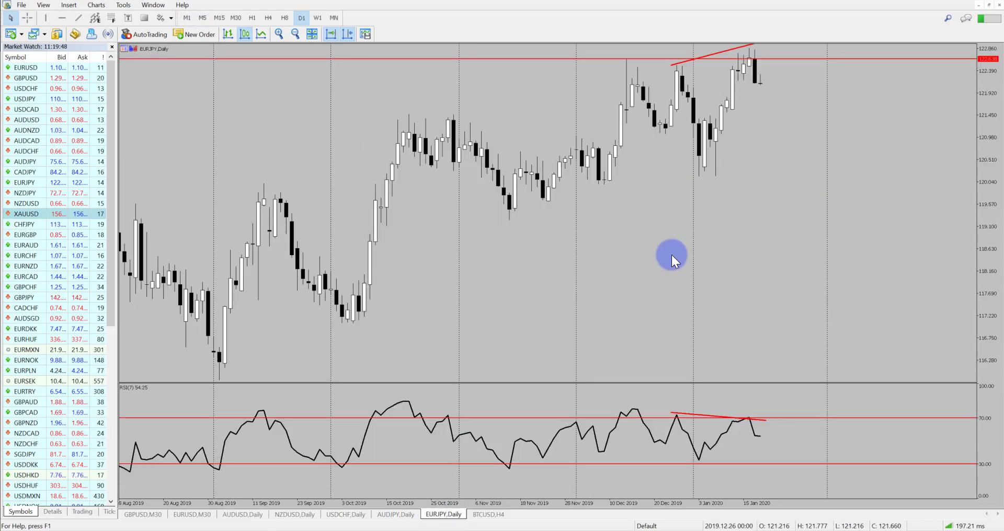
Compress the EURJPY price scale and sketch circles, a downward arrow and a line over recent highs and lows
drag(992, 119, 992, 128)
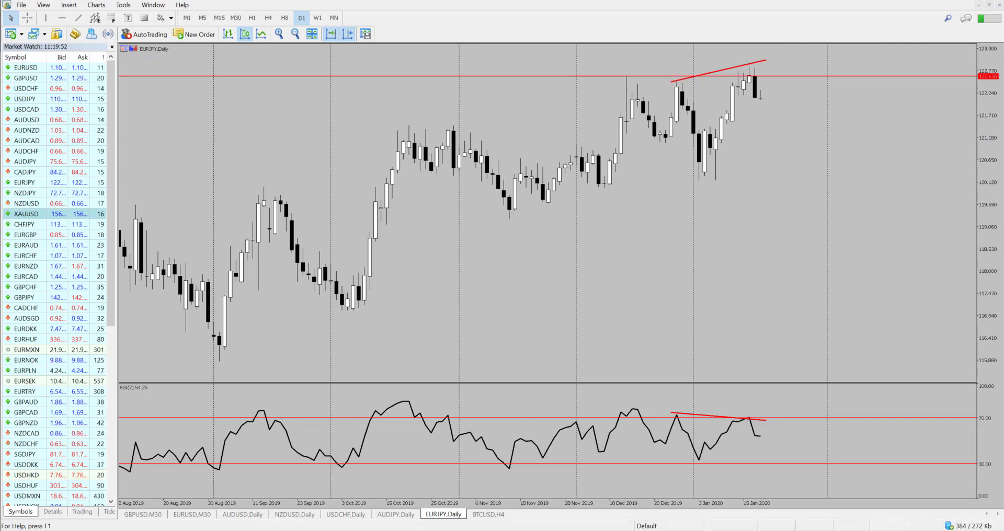
drag(648, 67, 675, 75)
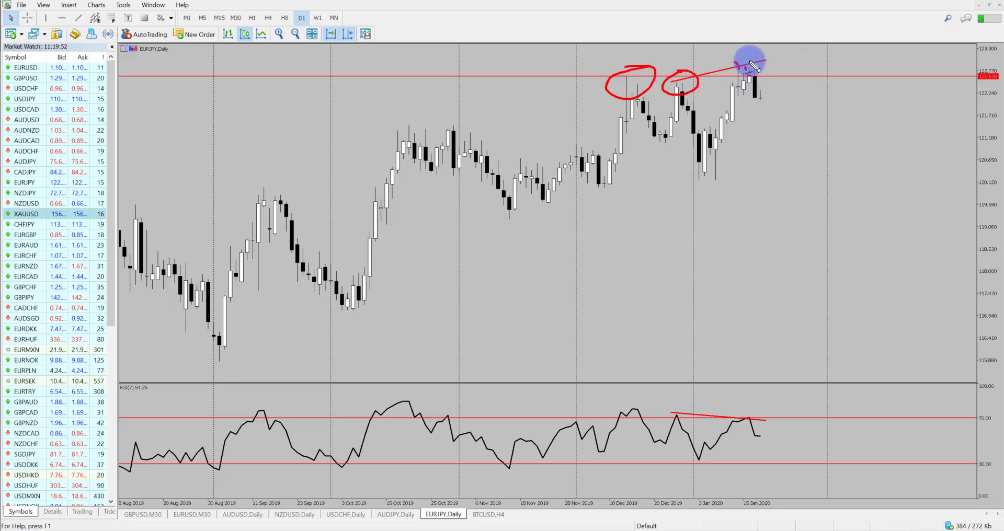
drag(762, 63, 779, 149)
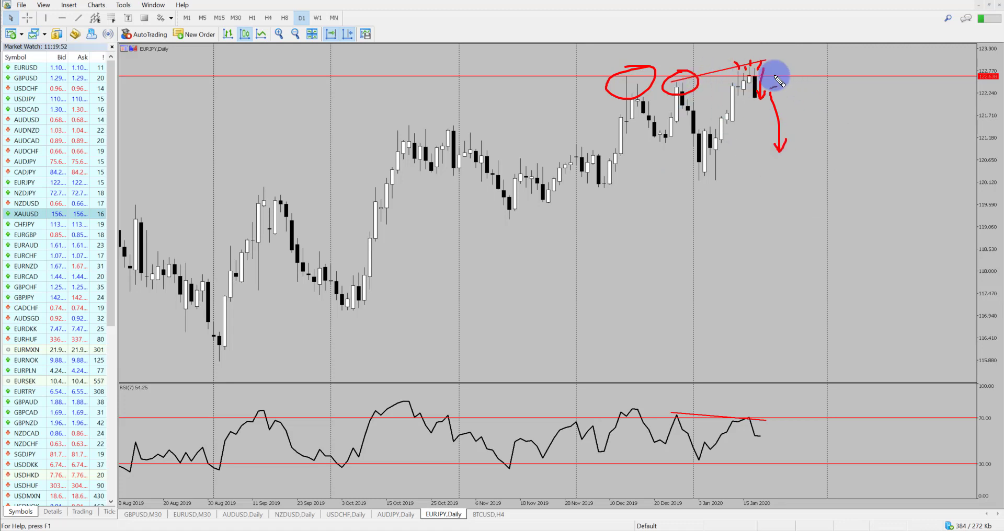
mouse_move(770, 94)
mouse_down()
mouse_move(775, 161)
mouse_move(792, 168)
mouse_up()
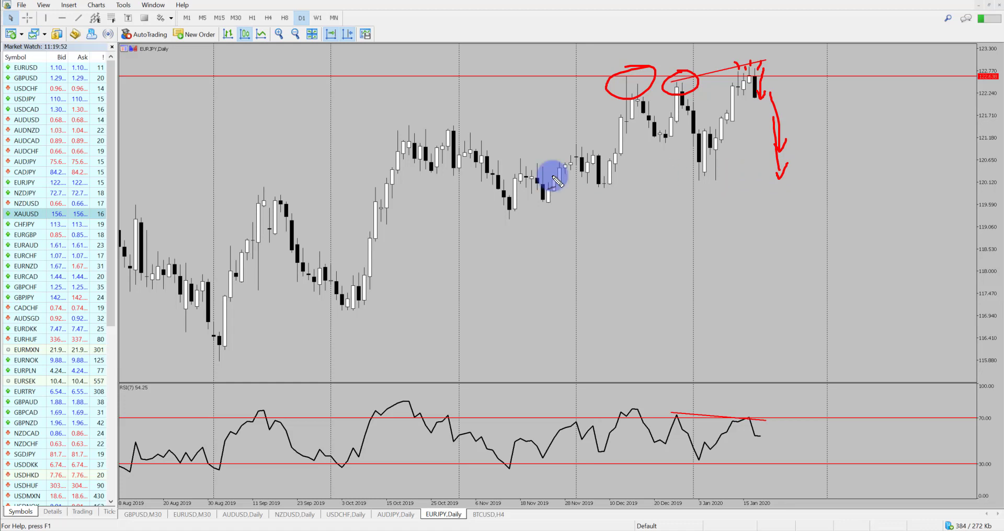
mouse_move(663, 176)
mouse_down()
mouse_move(835, 174)
mouse_move(742, 183)
mouse_move(721, 157)
mouse_up()
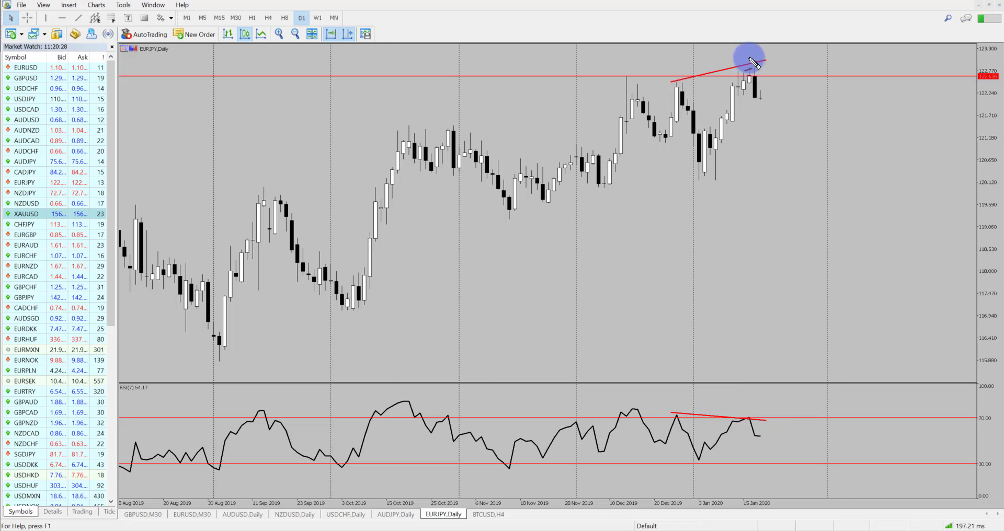
mouse_move(680, 66)
mouse_down()
mouse_move(674, 92)
mouse_move(682, 66)
mouse_up()
mouse_move(770, 70)
mouse_down()
mouse_move(755, 77)
mouse_move(761, 54)
mouse_up()
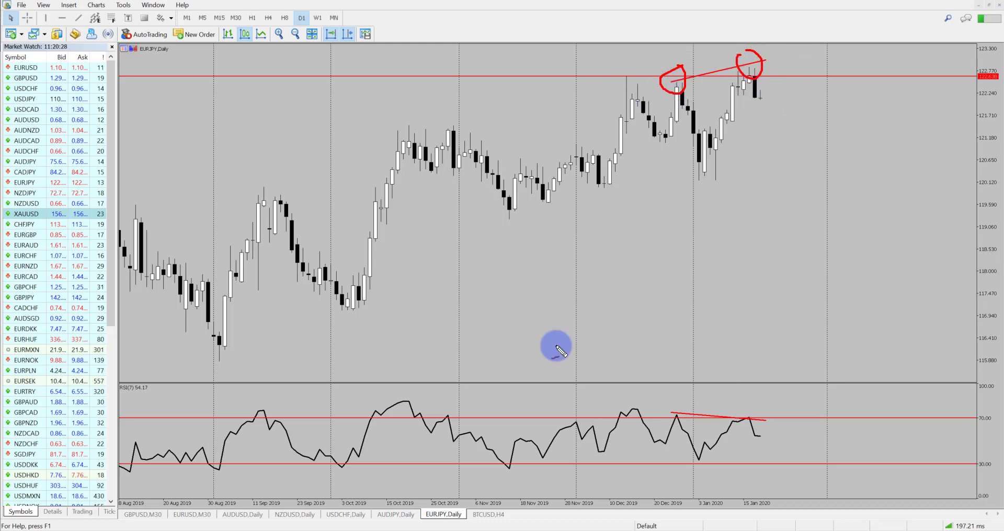
mouse_move(680, 403)
mouse_down()
mouse_move(666, 415)
mouse_move(686, 406)
mouse_up()
mouse_move(753, 405)
mouse_down()
mouse_move(739, 421)
mouse_move(753, 403)
mouse_up()
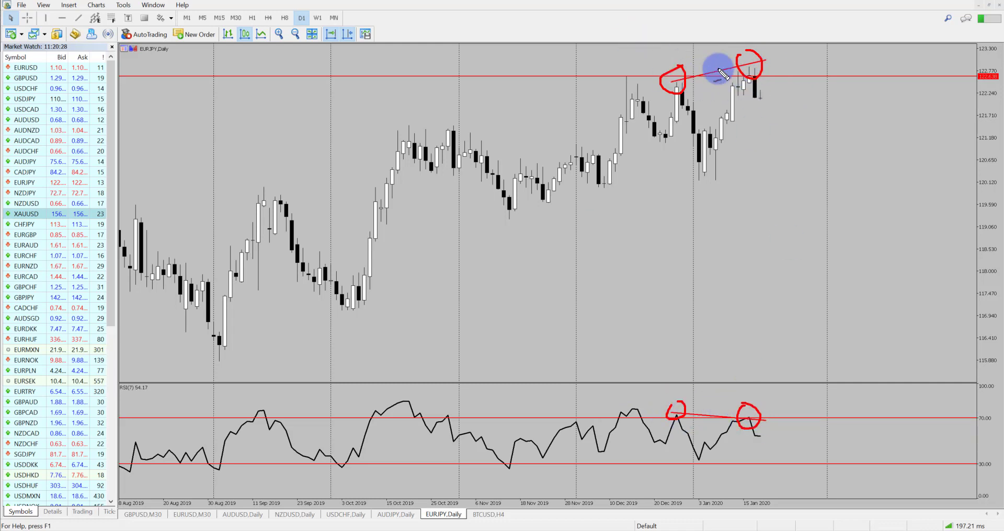
drag(762, 96, 772, 140)
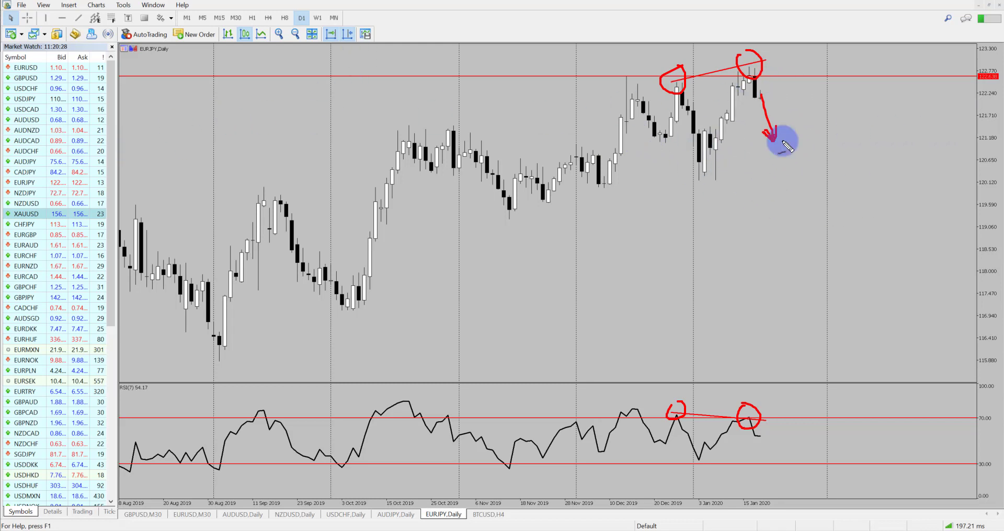
drag(757, 98, 761, 105)
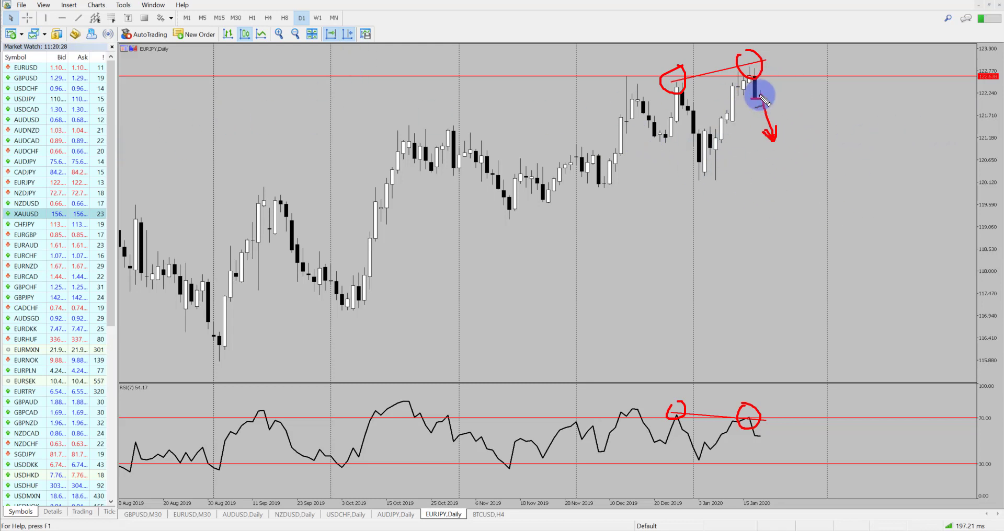
drag(739, 61, 772, 62)
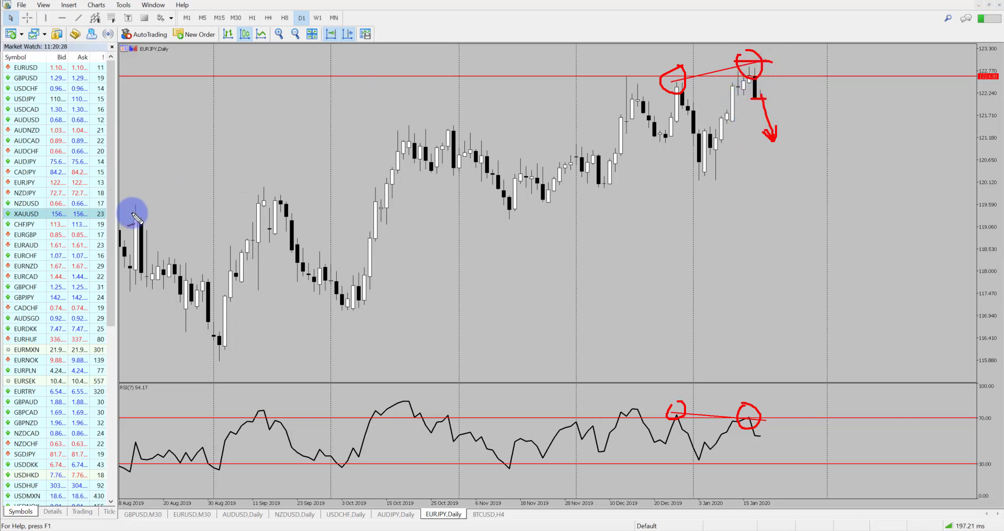
key(Escape)
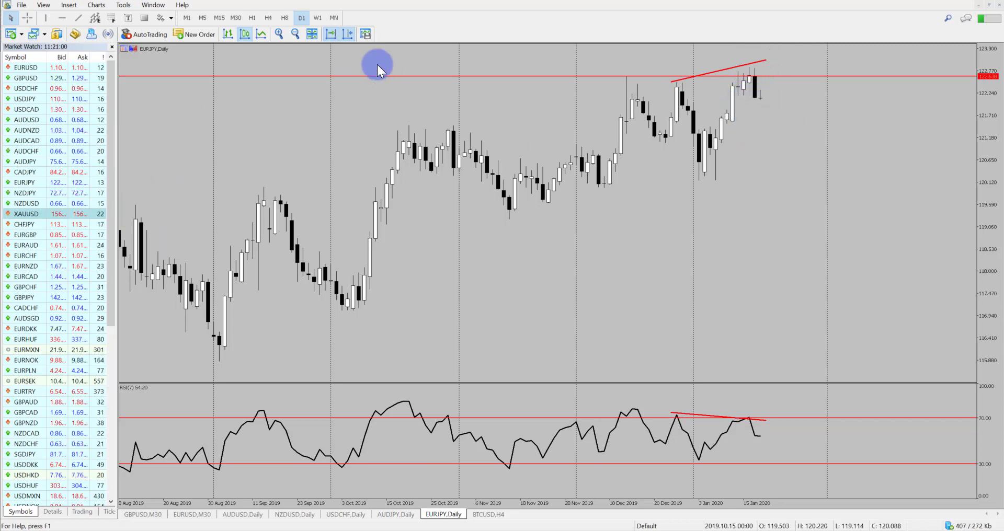
click(269, 18)
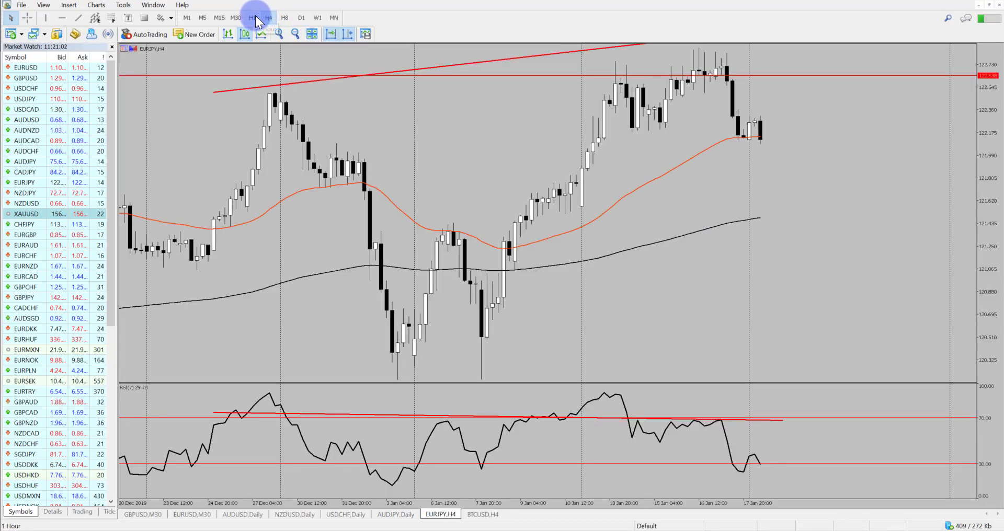
click(253, 17)
click(237, 20)
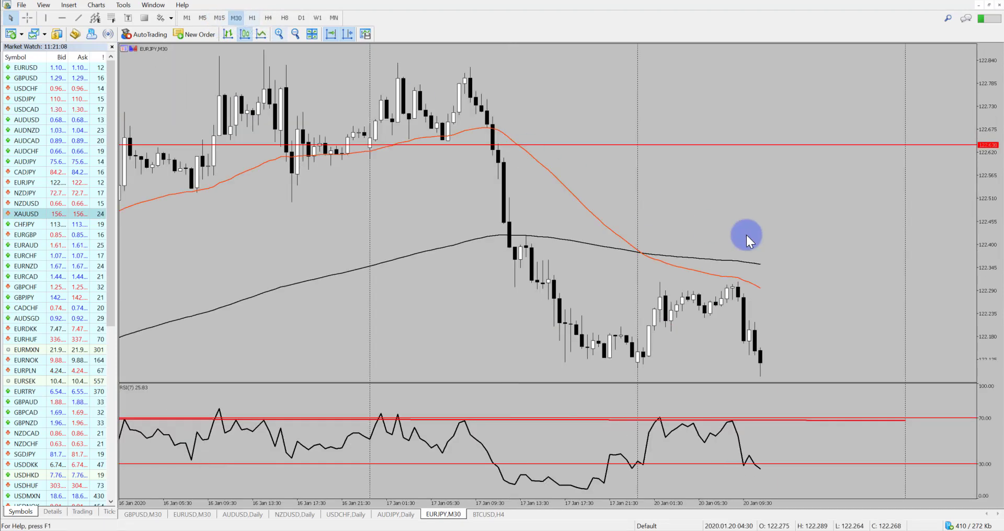
drag(978, 230, 689, 271)
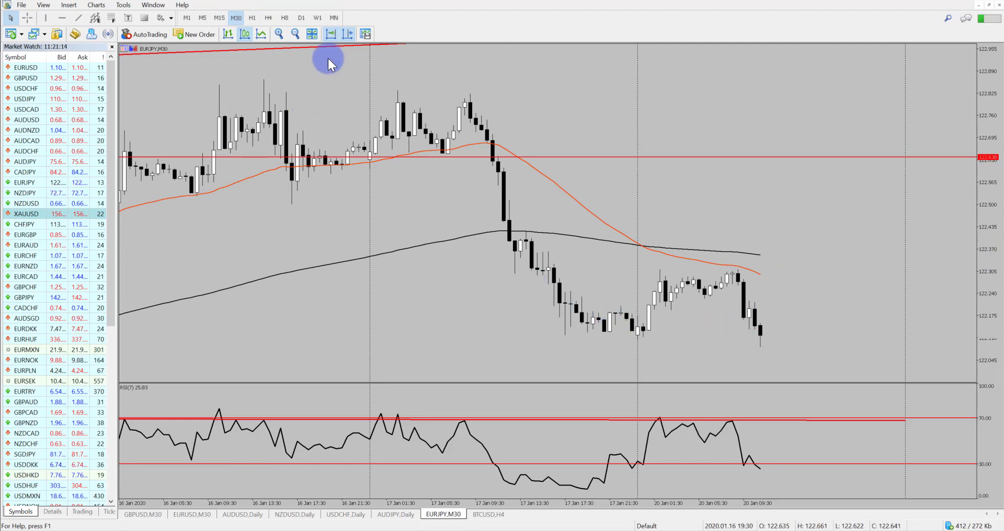
click(301, 18)
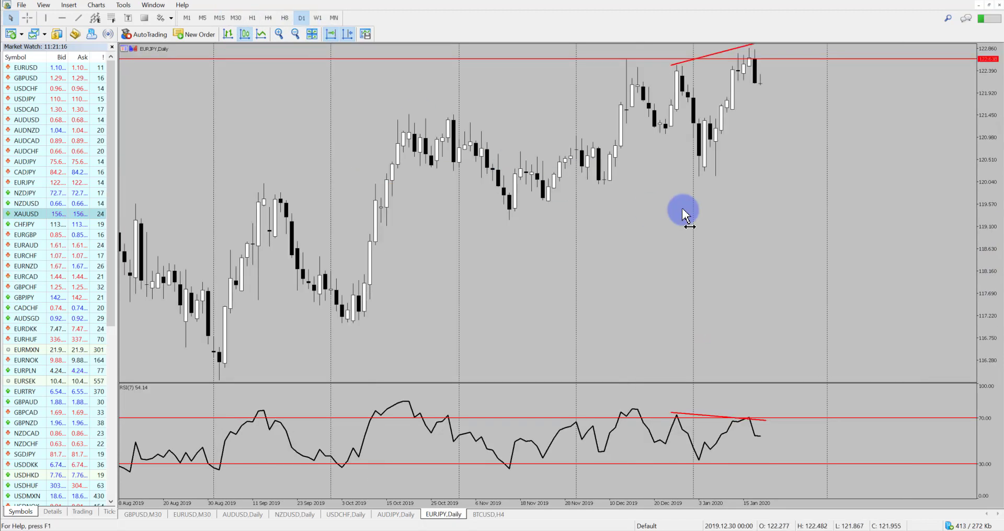